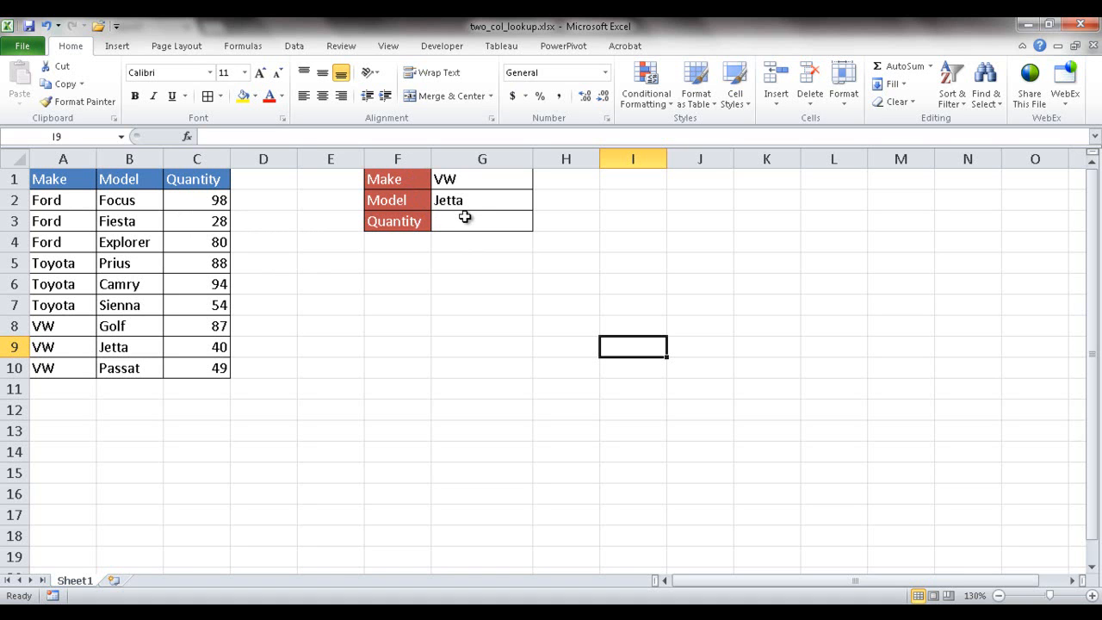
# - Start an INDEX formula in the Quantity result cell G3 with C2:C10 as its array
pyautogui.click(484, 223)
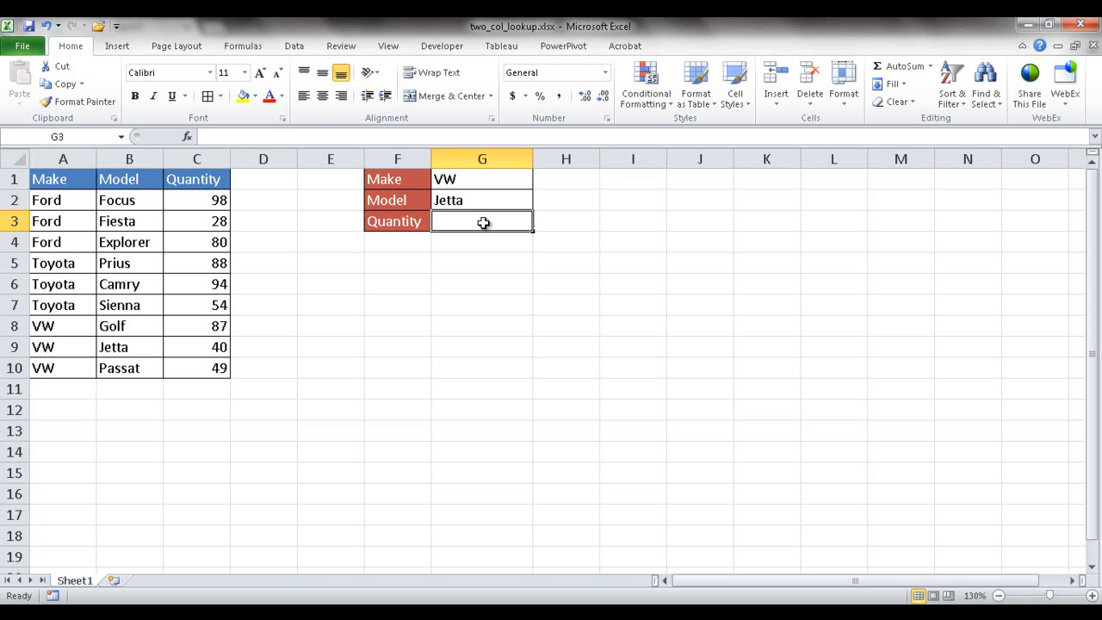
pyautogui.write('=')
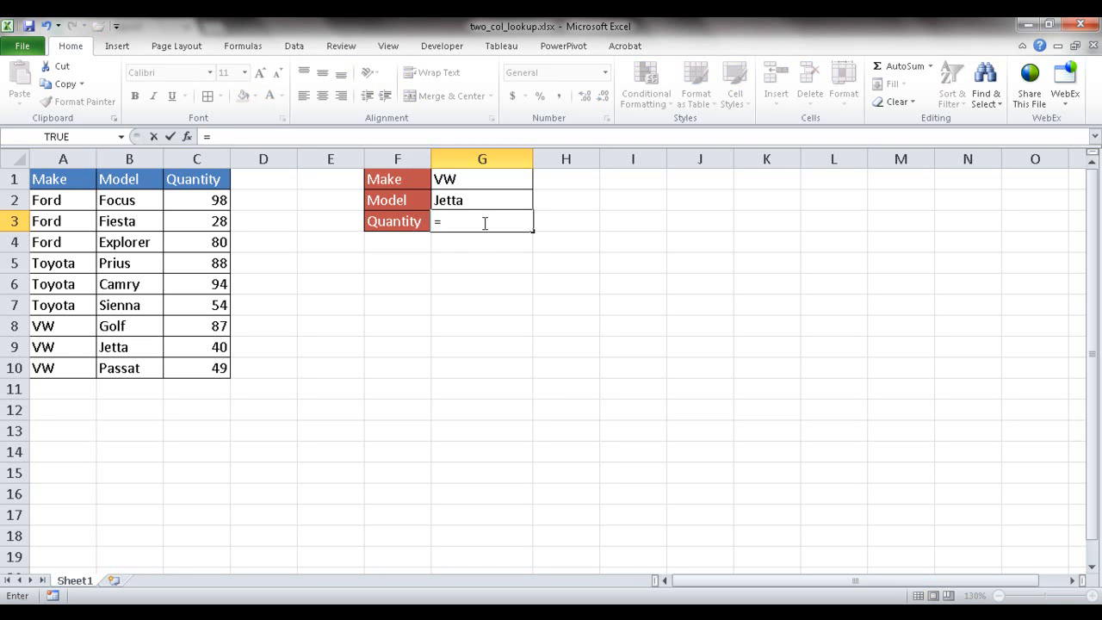
pyautogui.write('ind')
pyautogui.press('Tab')
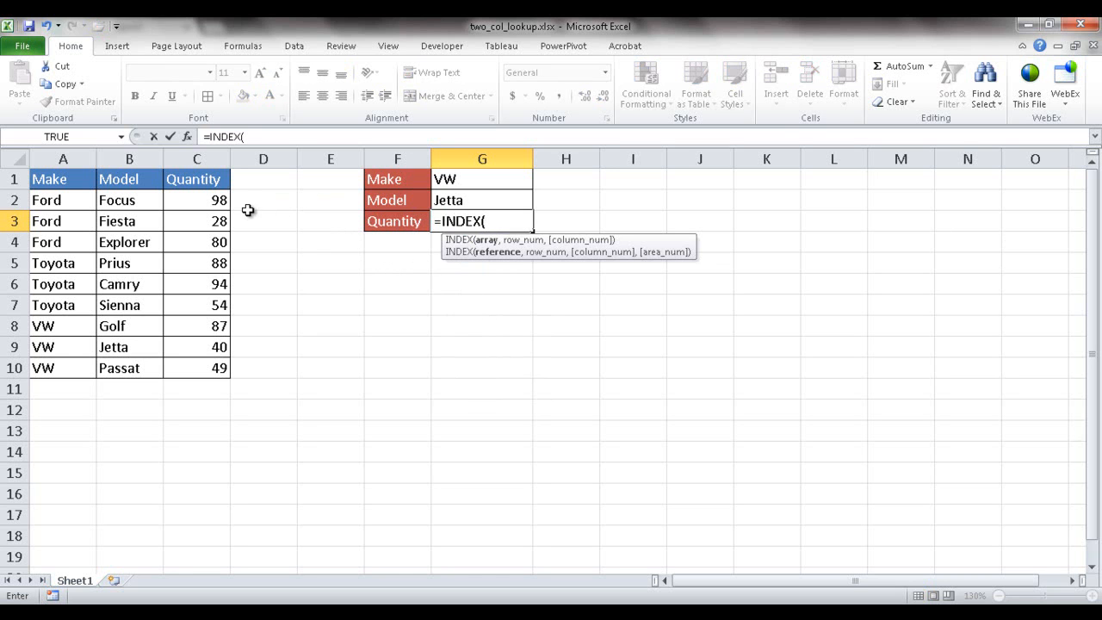
pyautogui.moveTo(192, 195); pyautogui.dragTo(199, 366)
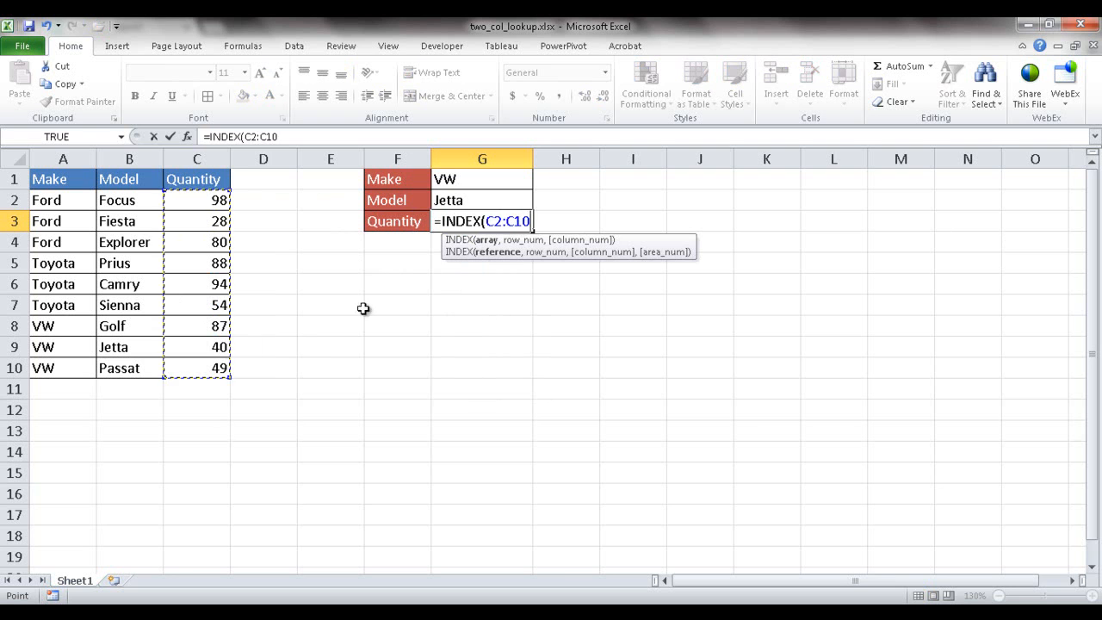
pyautogui.write(',')
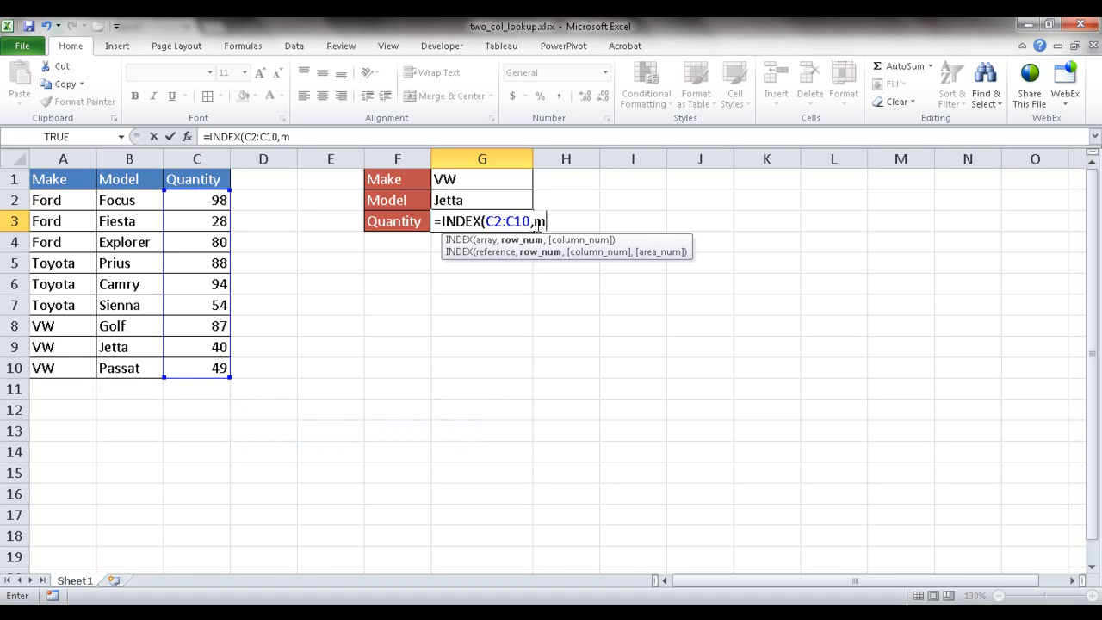
# - Nest a MATCH function as the row number, with the make and model joined as its lookup value, G1&G2
pyautogui.write('match')
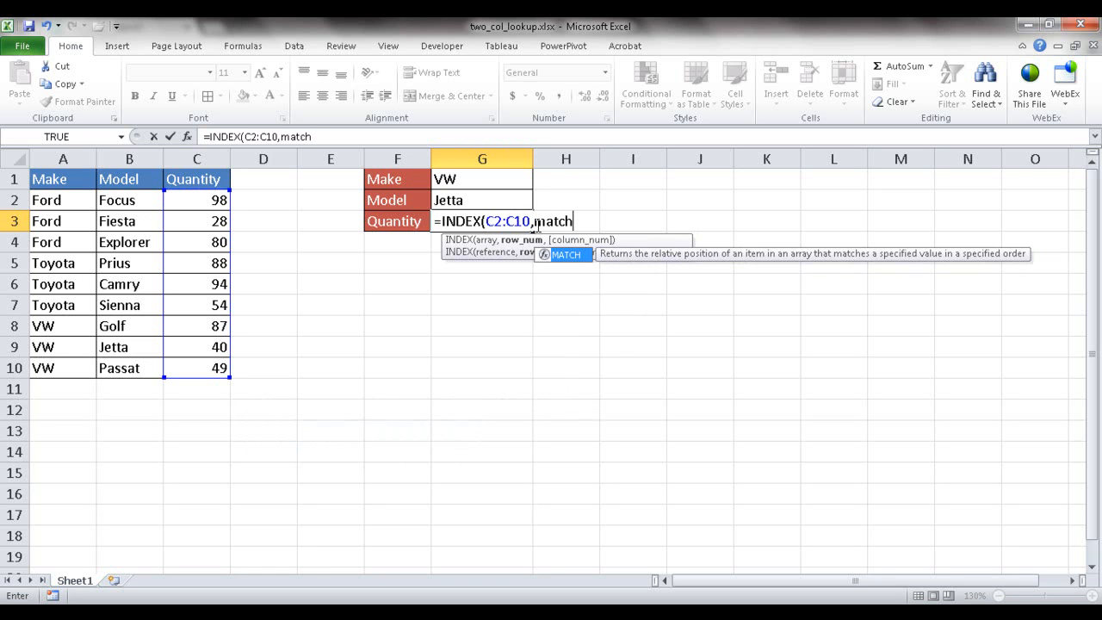
pyautogui.write('9(')
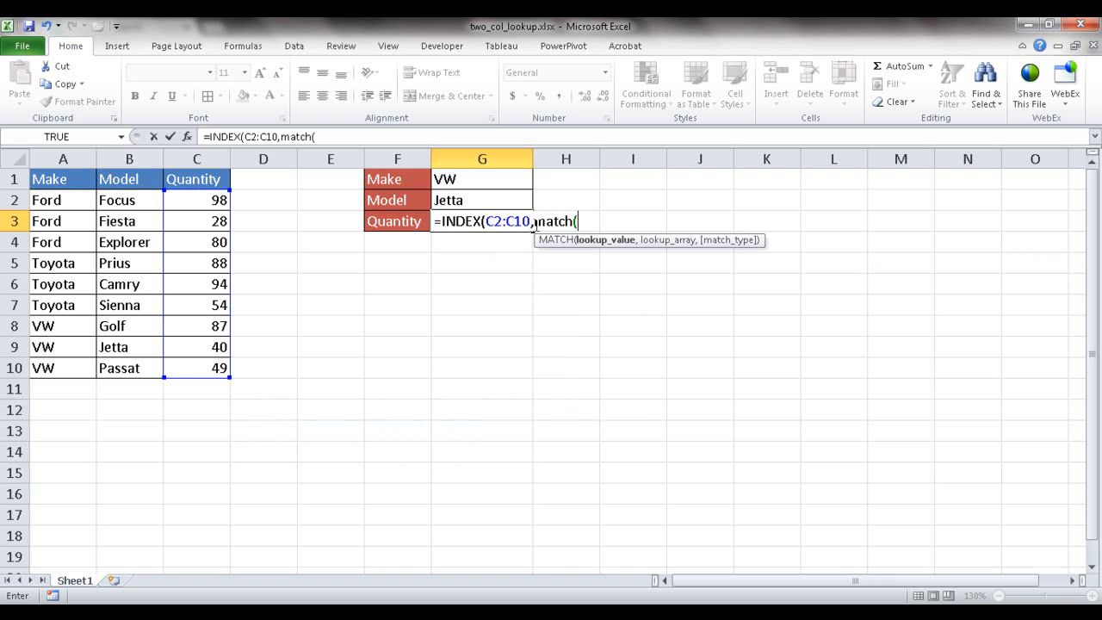
pyautogui.click(482, 178)
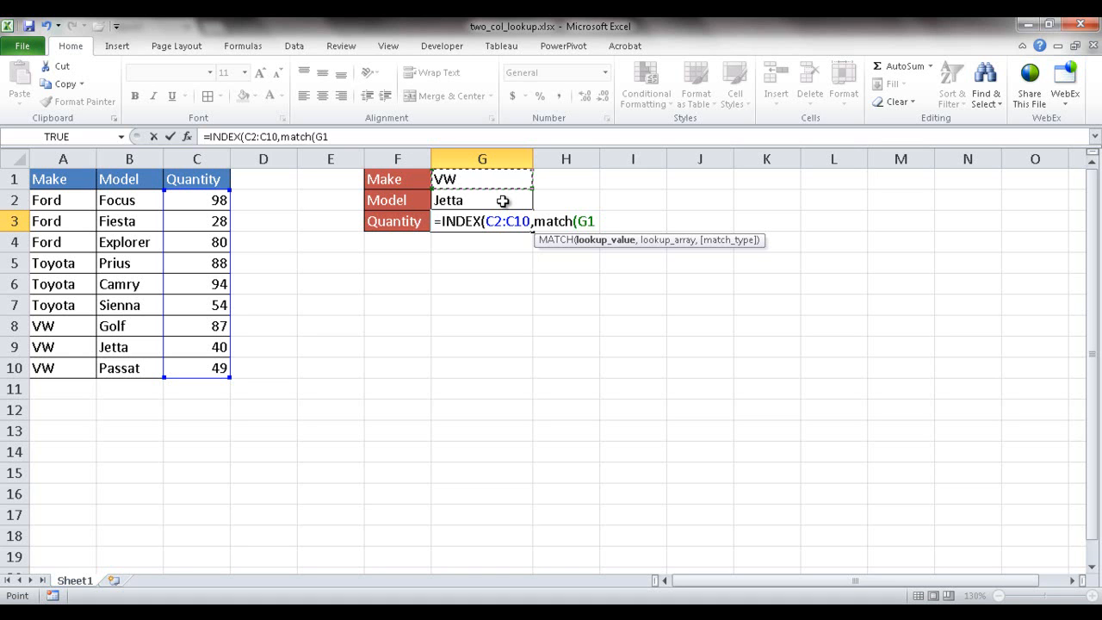
pyautogui.write('&')
pyautogui.click(468, 200)
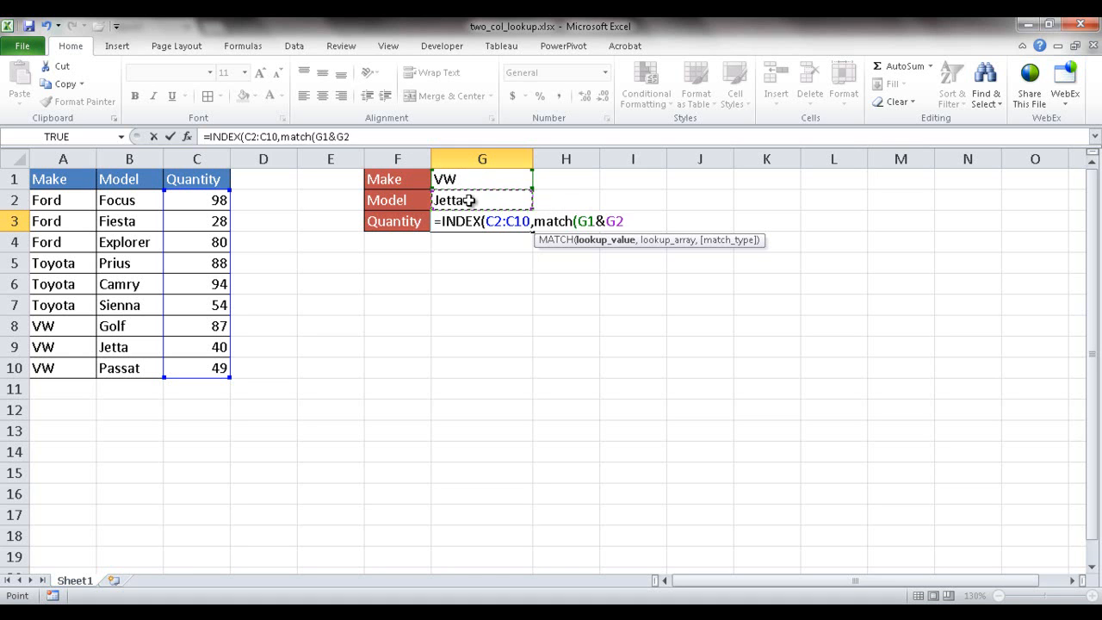
pyautogui.write(',')
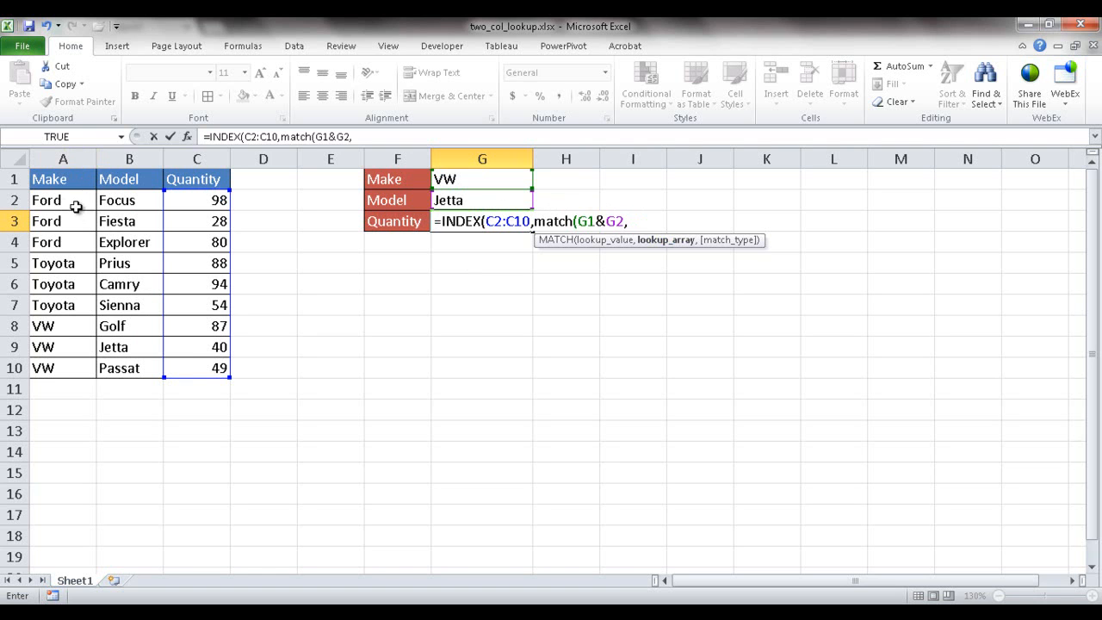
# - Complete MATCH with lookup array A2:A10&B2:B10 and match type 0, and enter it as an array formula, accepting the proposed closing-parenthesis correction
pyautogui.moveTo(74, 200); pyautogui.dragTo(67, 368)
pyautogui.write('&')
pyautogui.moveTo(129, 200); pyautogui.dragTo(141, 372)
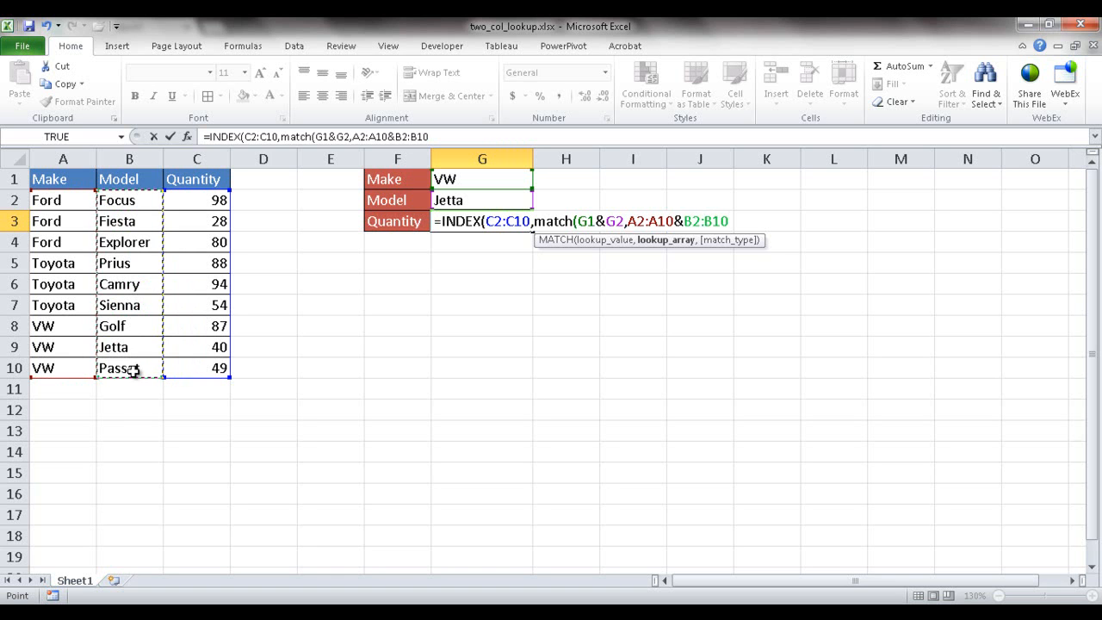
pyautogui.write(',')
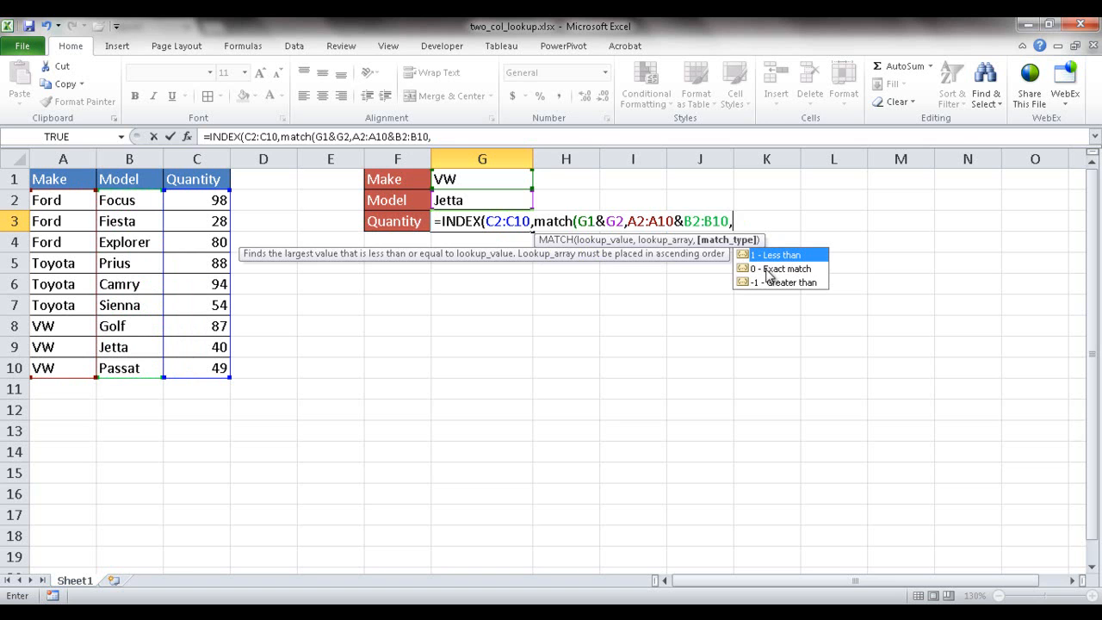
pyautogui.write('0)')
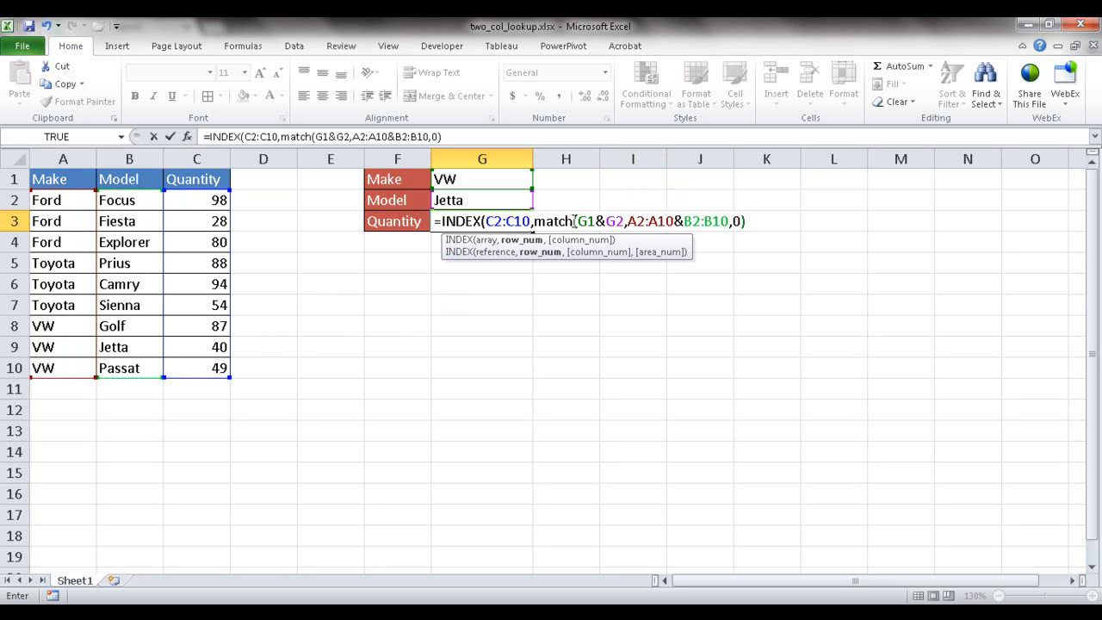
pyautogui.press('Return')
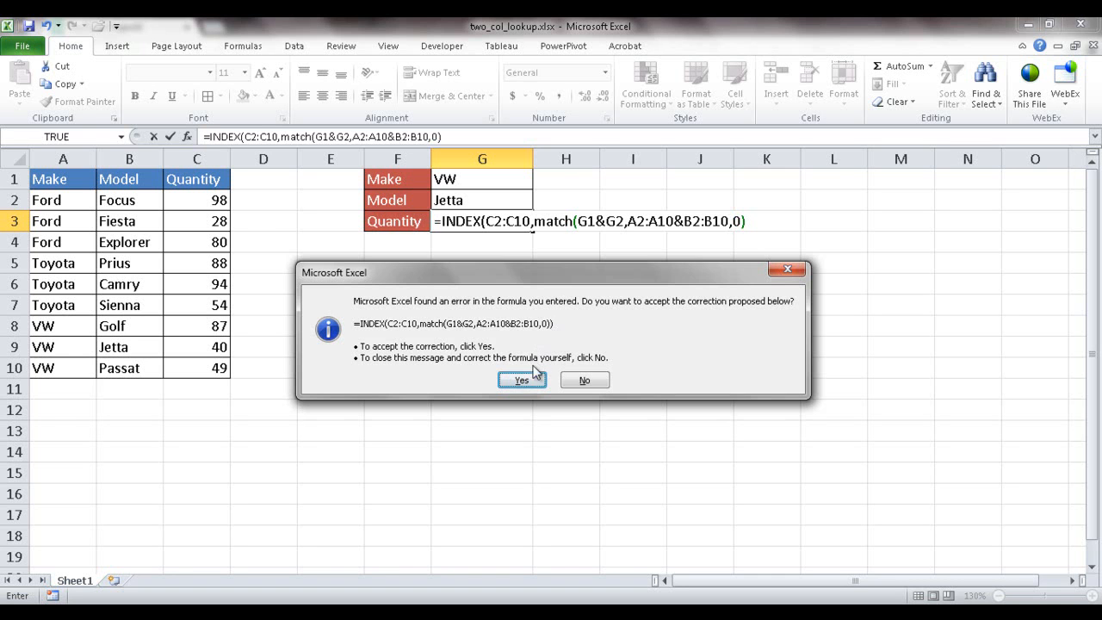
pyautogui.click(522, 381)
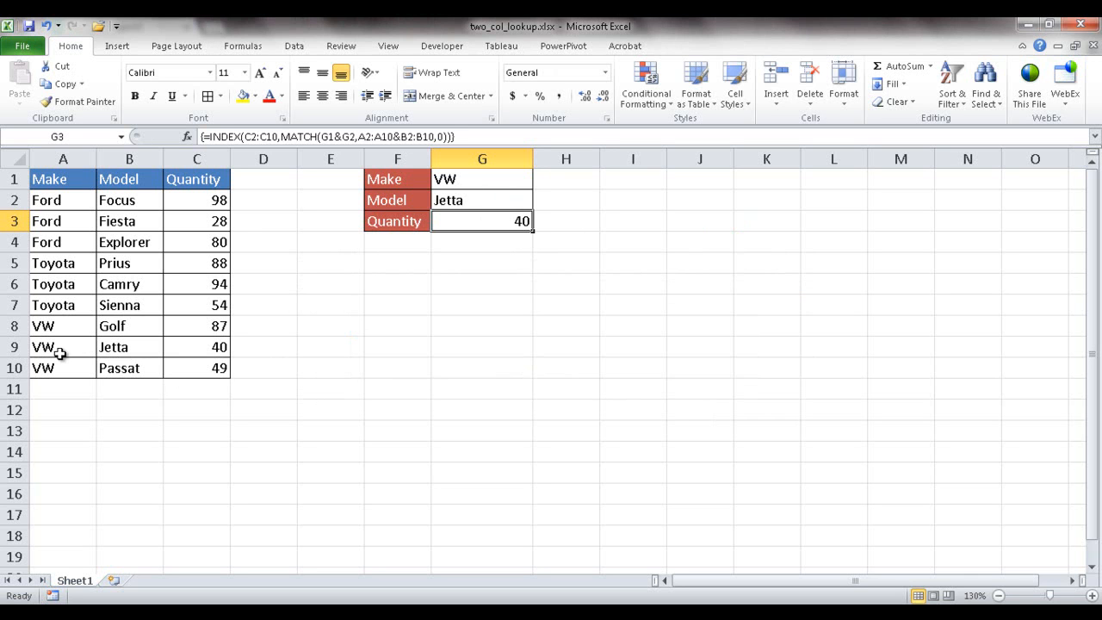
# - Change the lookup criteria to make Ford in G1 and model Fiesta in G2
pyautogui.click(472, 179)
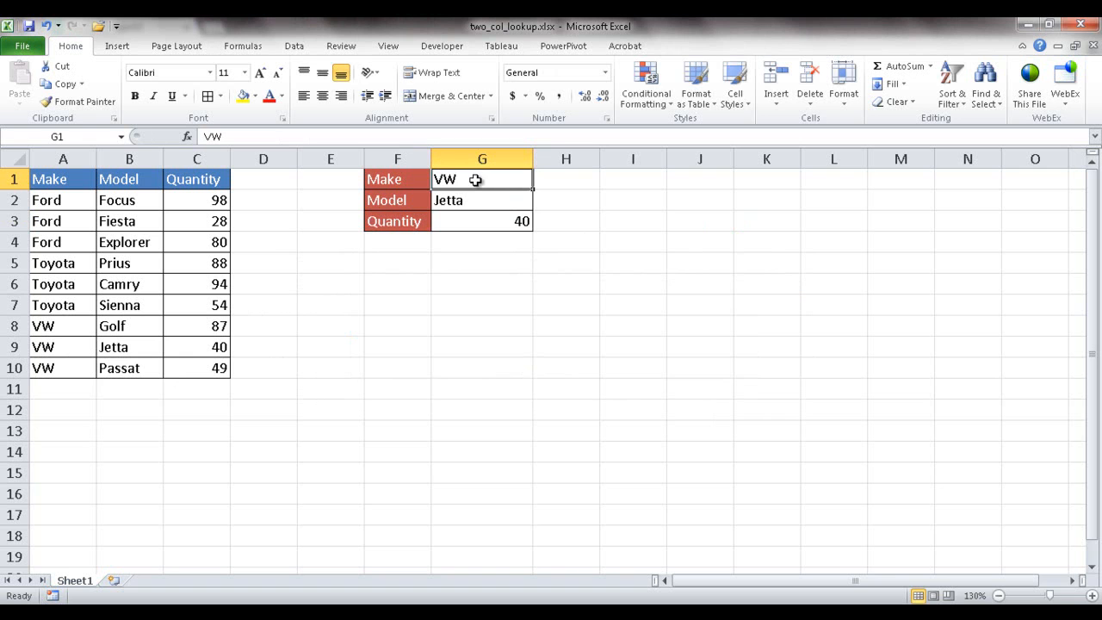
pyautogui.write('Ford')
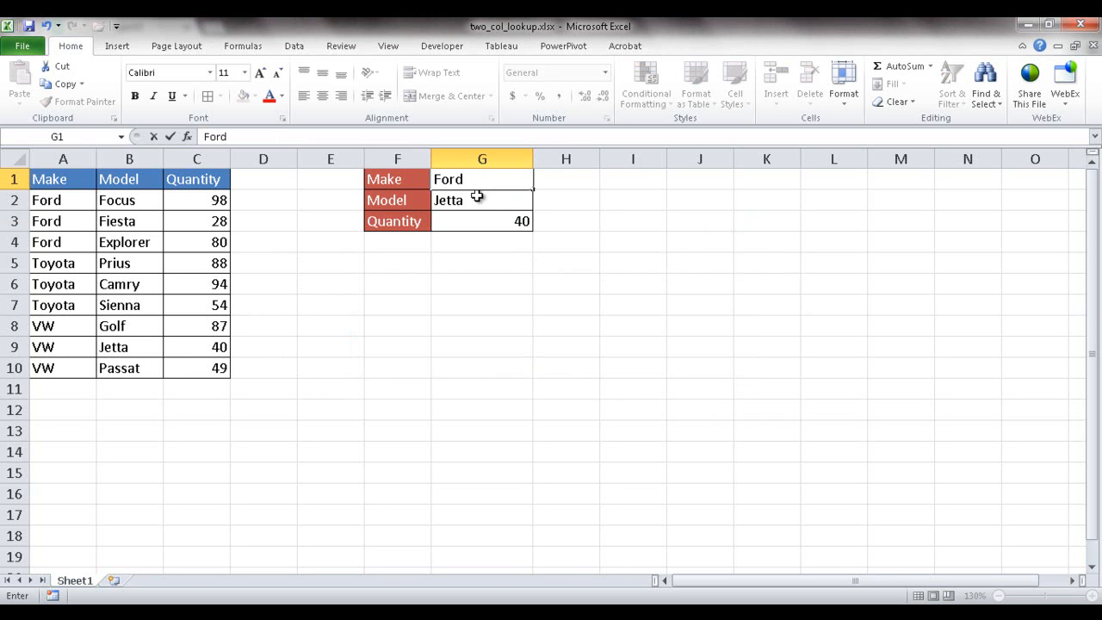
pyautogui.click(448, 200)
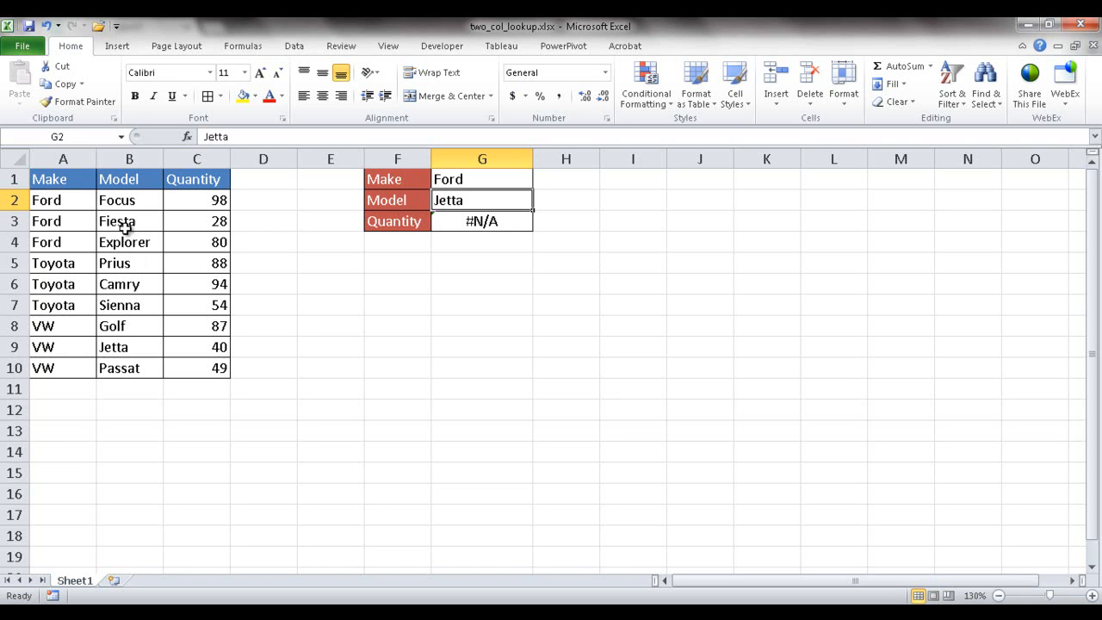
pyautogui.write('Fies')
pyautogui.press('Return')
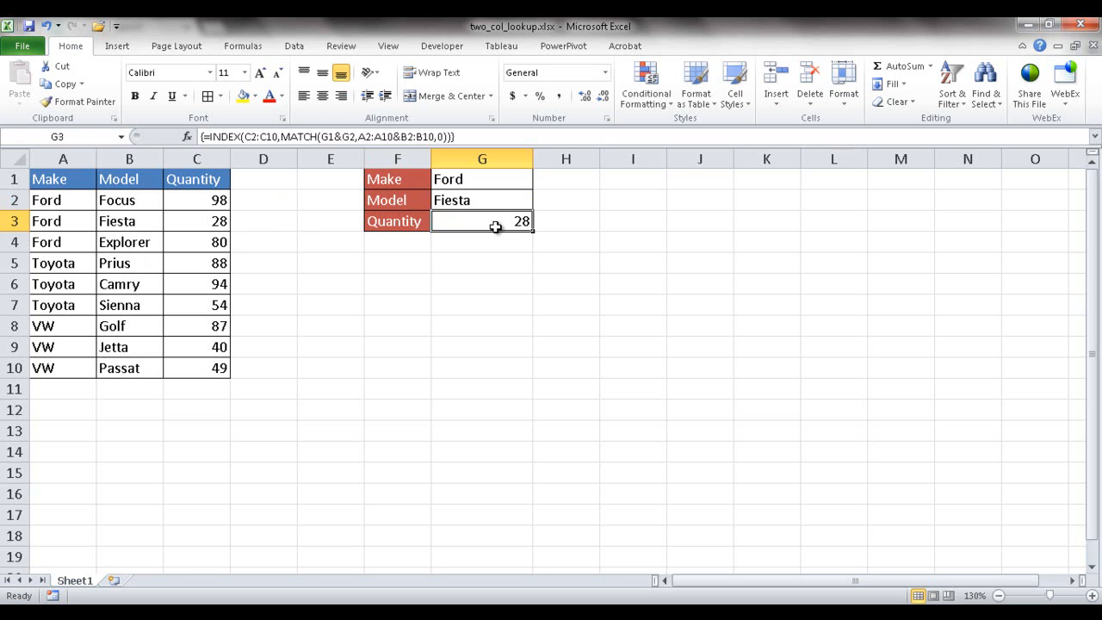
# - Evaluate the array formula in G3 one expression at a time through to its final result, and close the evaluation
pyautogui.press('alt')
pyautogui.press('t')
pyautogui.press('f')
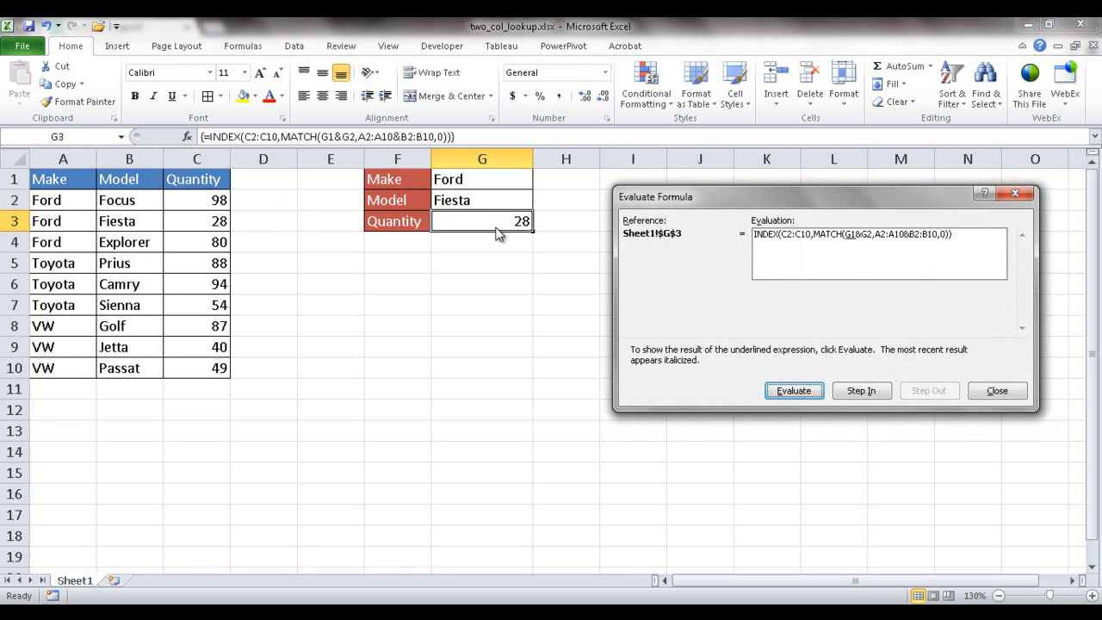
pyautogui.moveTo(722, 197); pyautogui.dragTo(484, 280)
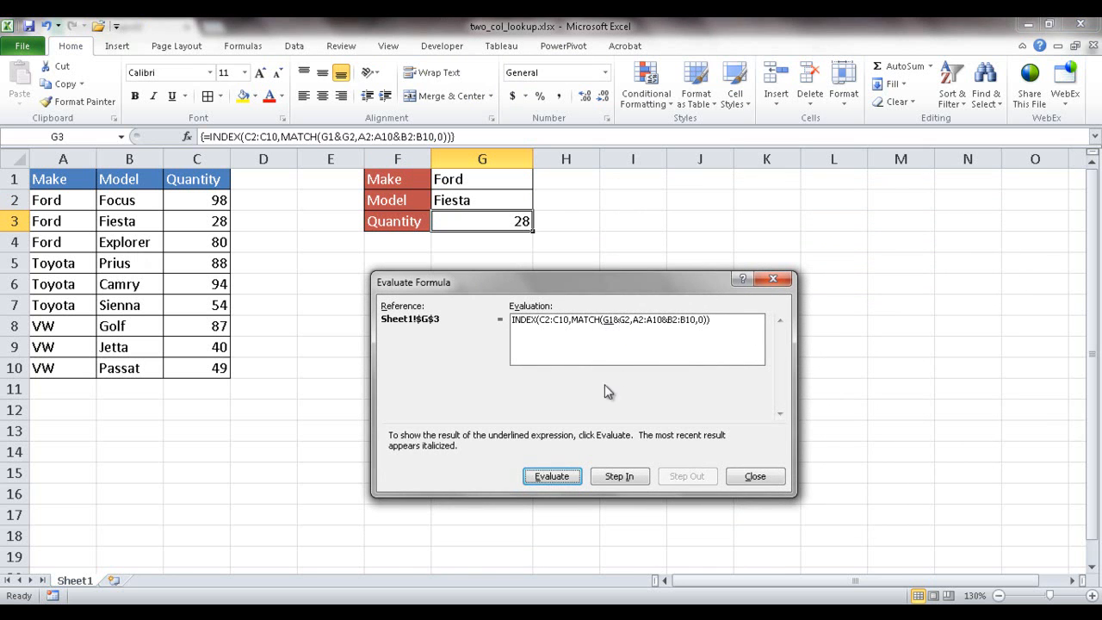
pyautogui.click(551, 478)
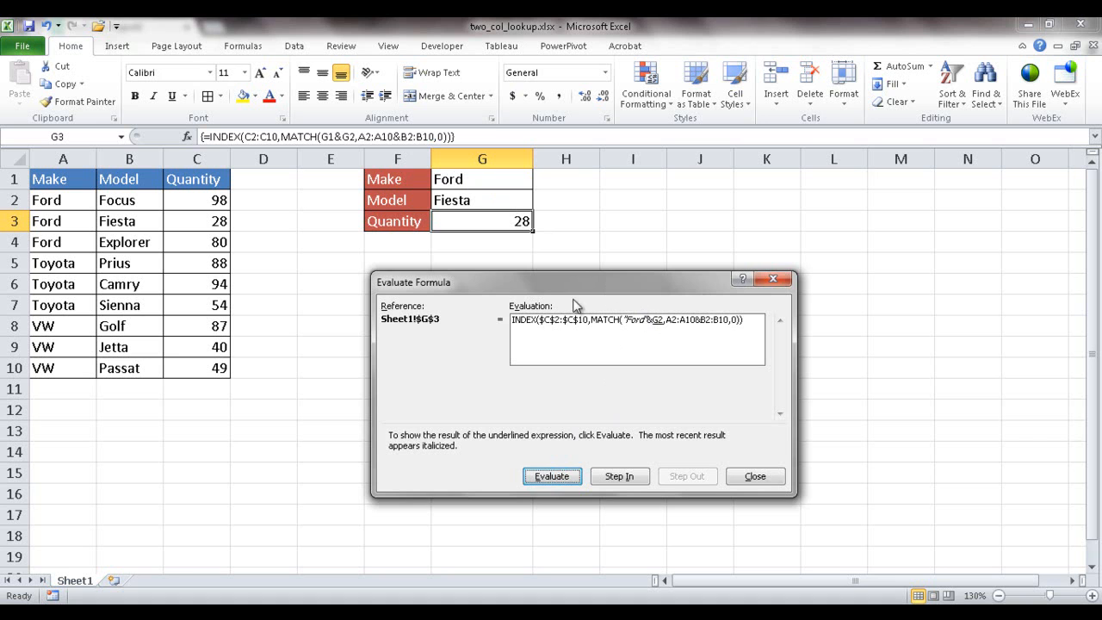
pyautogui.click(552, 476)
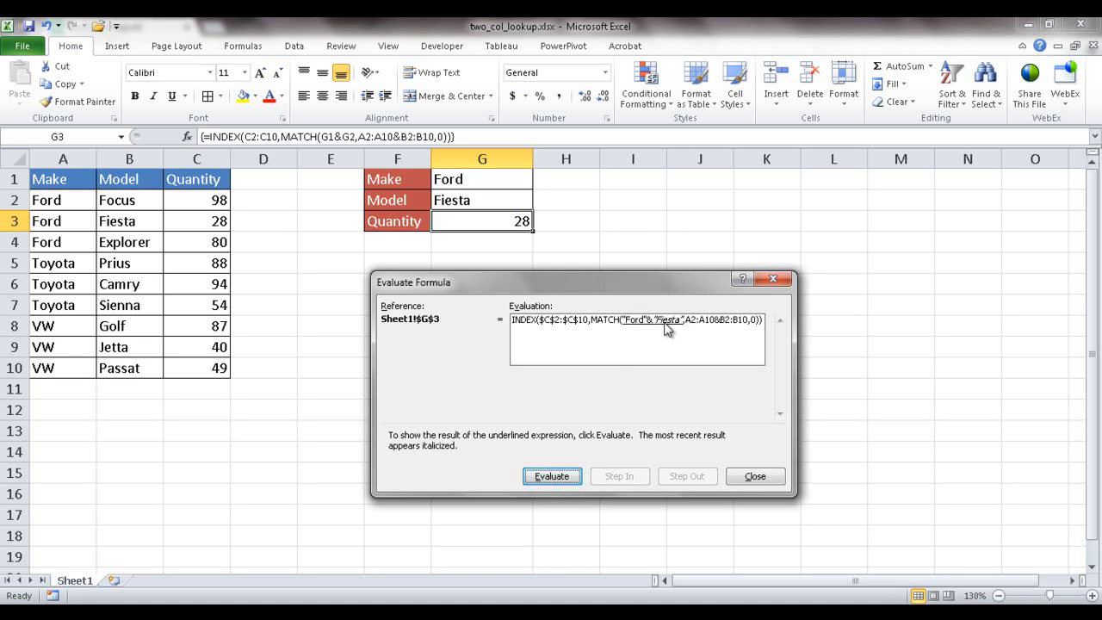
pyautogui.click(550, 476)
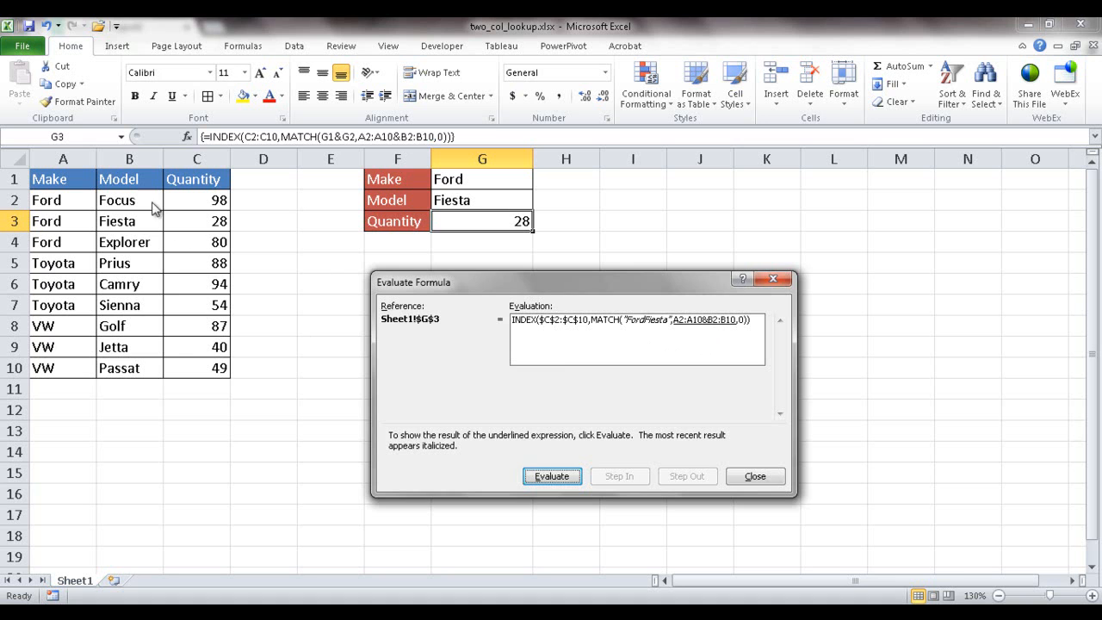
pyautogui.click(552, 476)
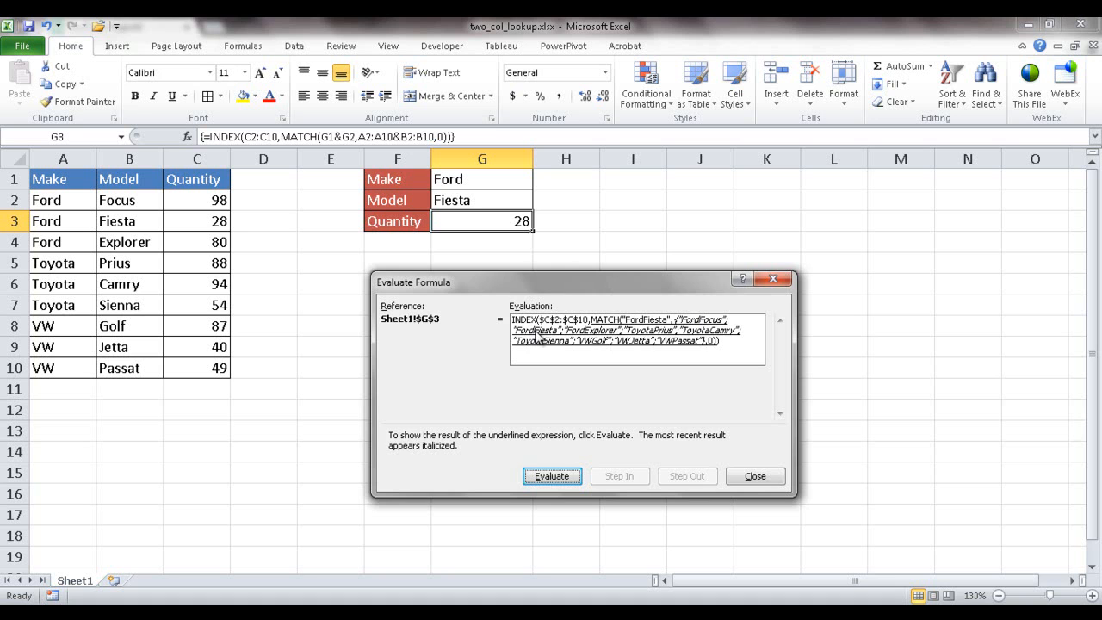
pyautogui.click(553, 475)
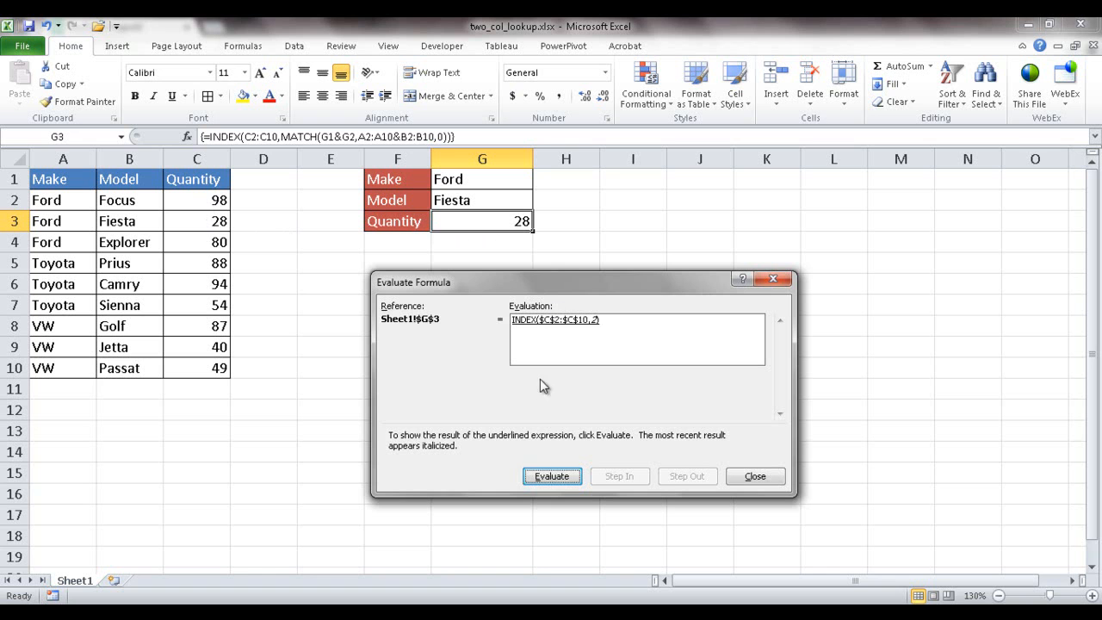
pyautogui.click(560, 479)
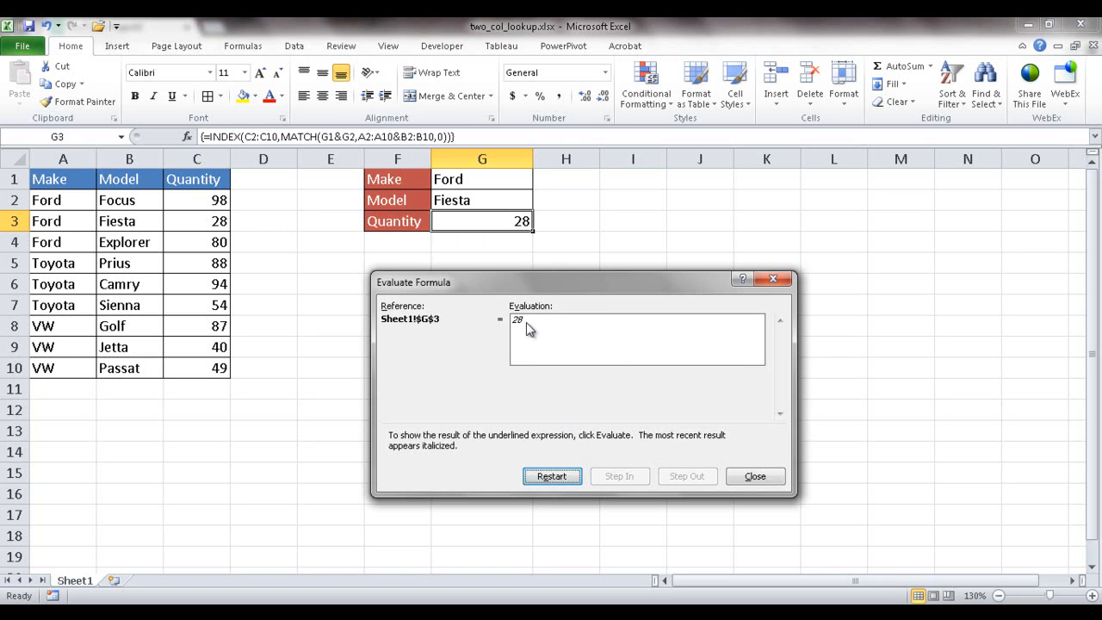
pyautogui.click(755, 479)
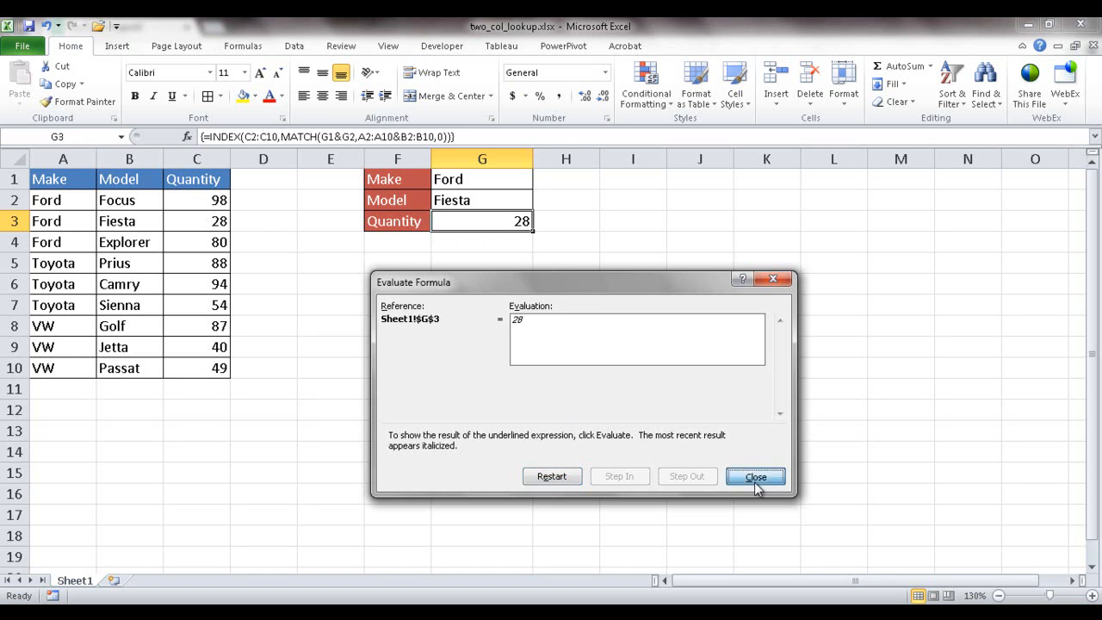